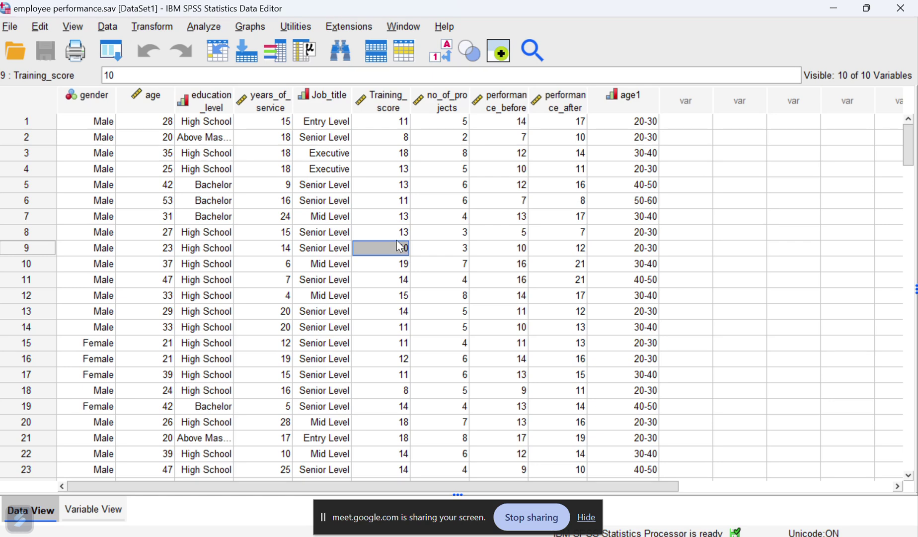
Review the Bivariate Correlations setup for Training_score, no_of_projects, performance_before and performance_after, closing it without running the analysis
left_click(214, 30)
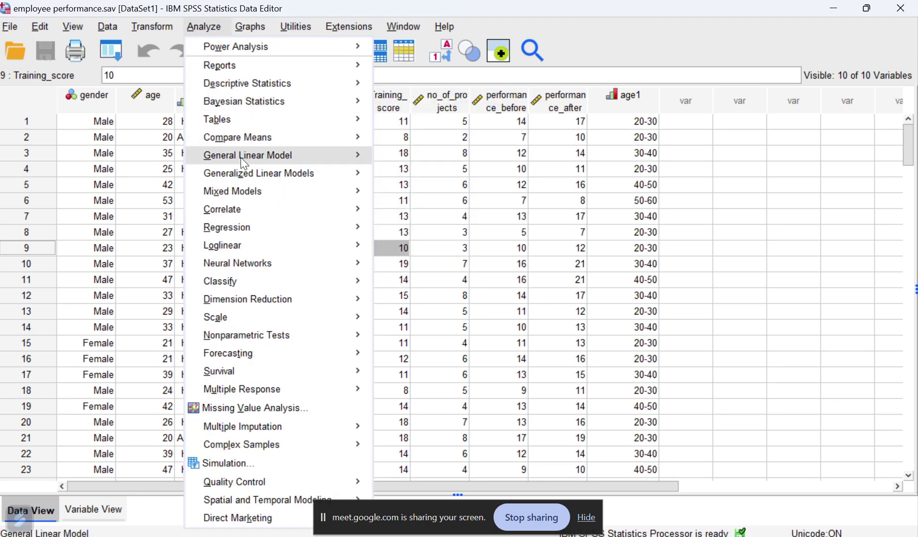
mouse_move(353, 209)
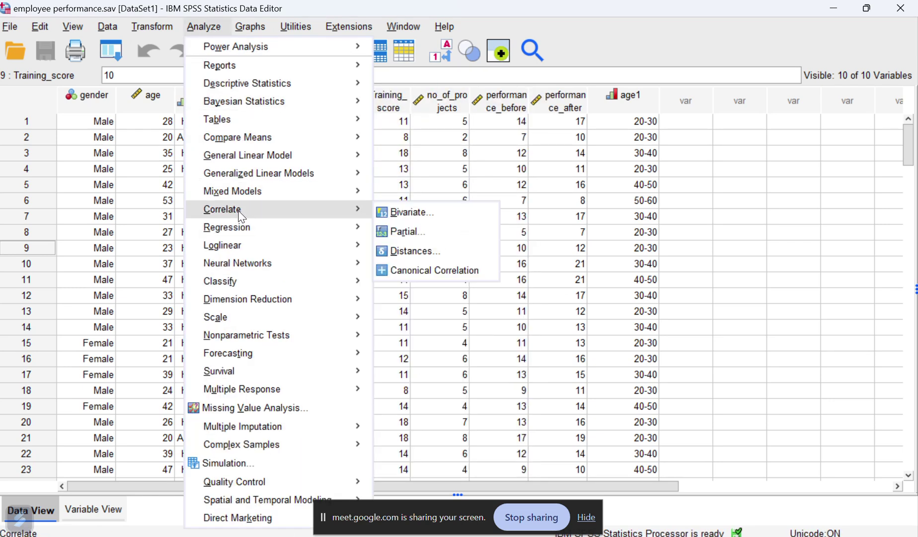
left_click(400, 213)
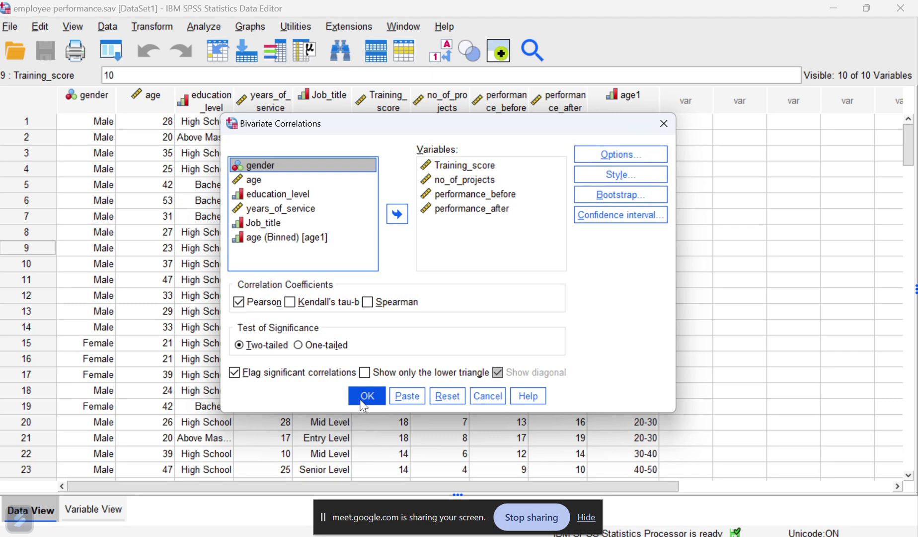
left_click(664, 124)
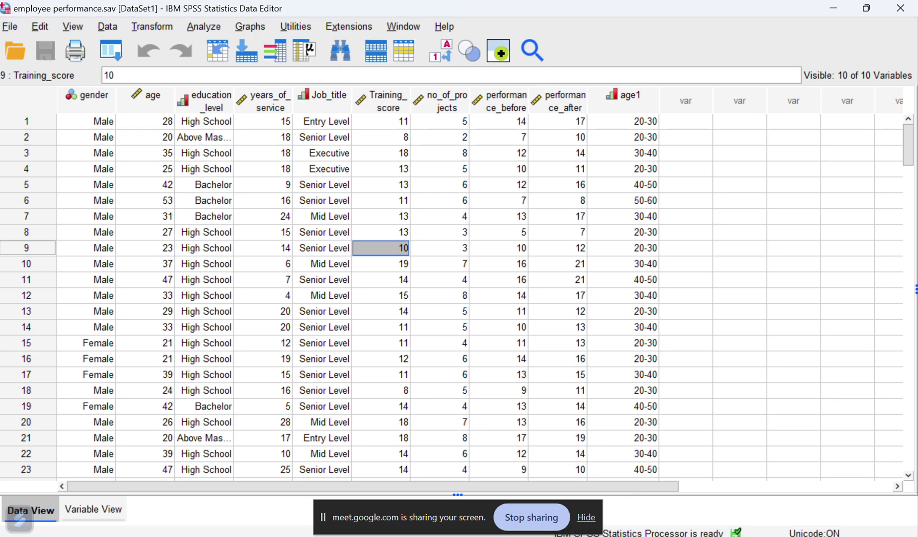
Switch to Int_2081_pr.pdf in Microsoft Edge and draw two vertical pen lines down each value column of question 5's correlation table
mouse_move(571, 536)
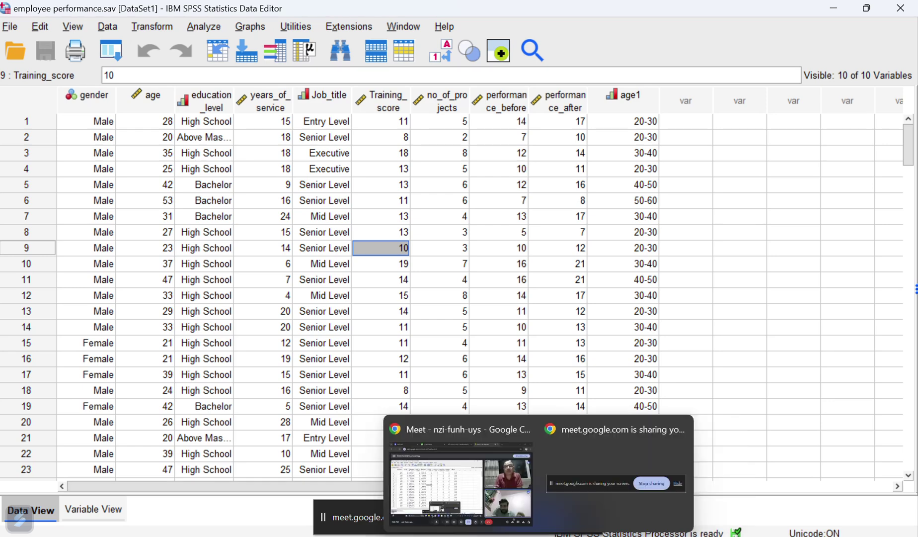
left_click(412, 534)
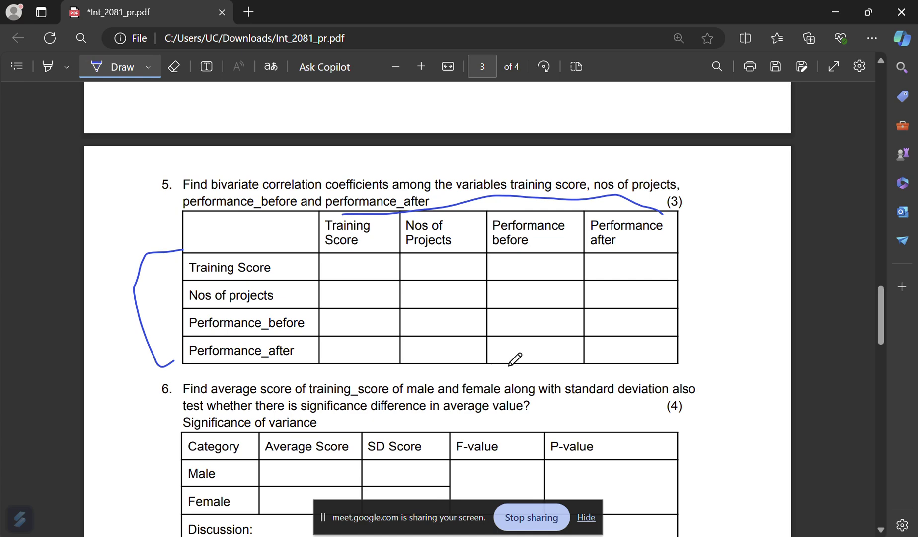
left_click_drag(382, 267, 386, 359)
left_click_drag(446, 265, 442, 358)
left_click_drag(522, 270, 525, 350)
left_click_drag(607, 276, 611, 357)
left_click_drag(632, 267, 635, 351)
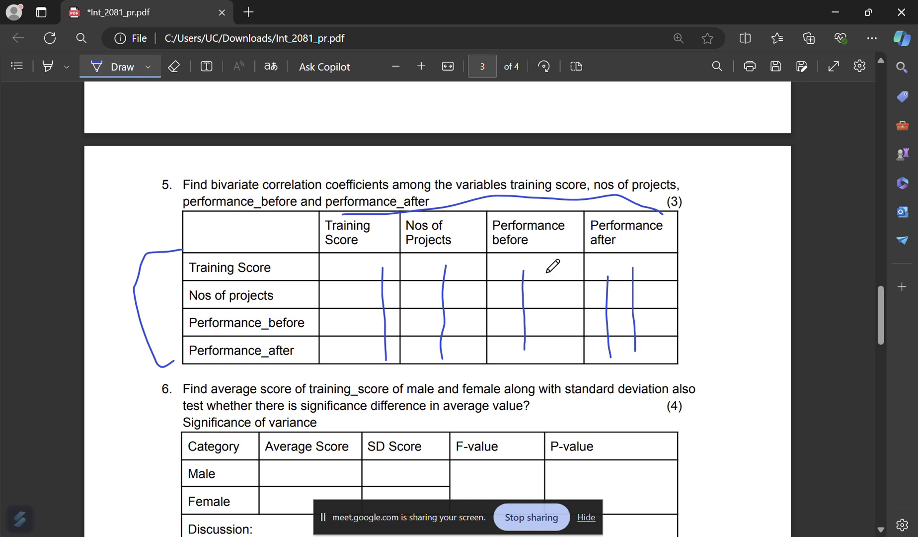
left_click_drag(546, 272, 550, 349)
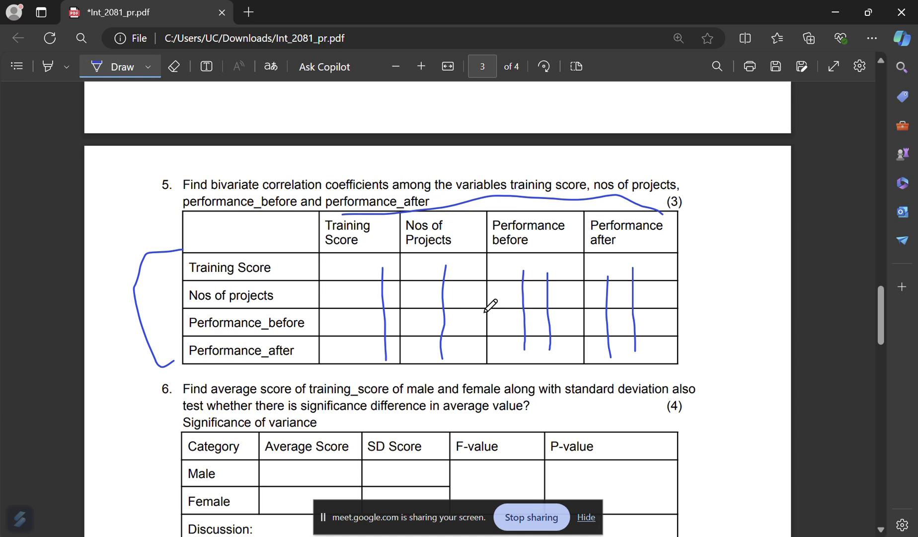
left_click_drag(462, 269, 460, 355)
left_click_drag(352, 269, 350, 354)
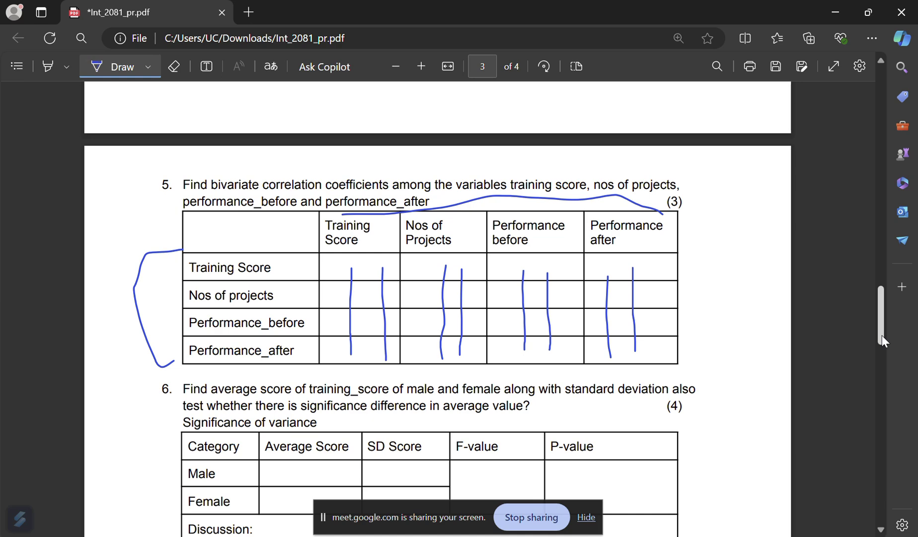
Underline the key phrases of question 6 with the pen and tick the F-value and P-value cells of its variance table
left_click_drag(881, 336, 882, 353)
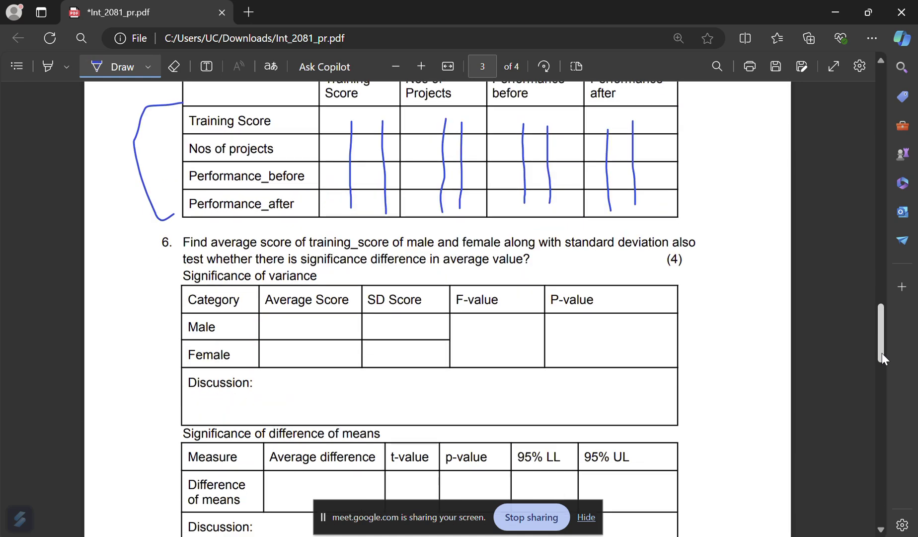
mouse_move(882, 352)
left_mouse_down()
mouse_move(882, 362)
mouse_move(885, 344)
mouse_move(885, 368)
left_mouse_up()
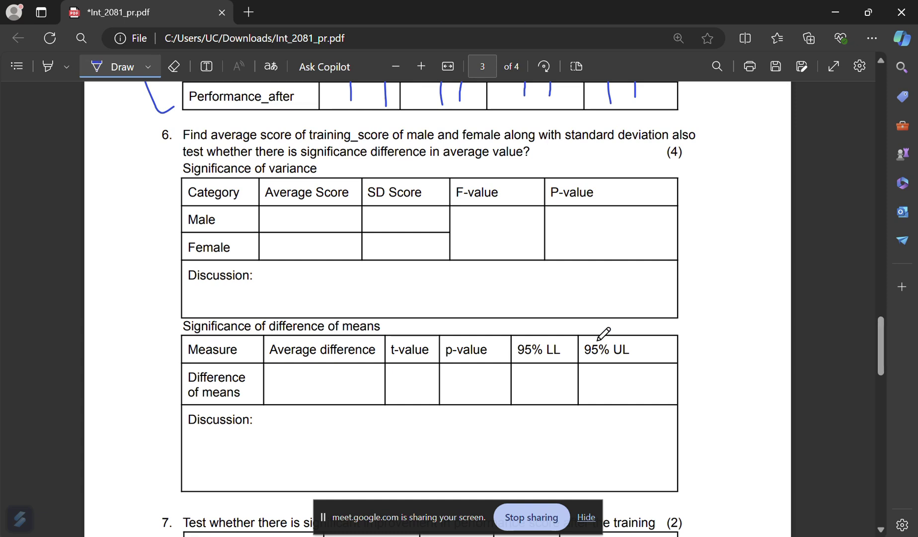
left_click_drag(321, 143, 669, 143)
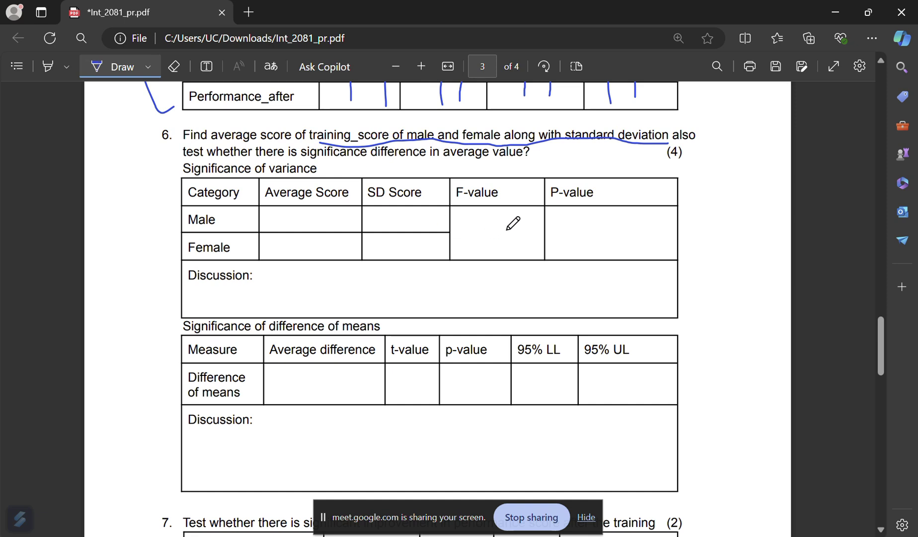
mouse_move(499, 230)
left_mouse_down()
mouse_move(530, 200)
mouse_move(584, 224)
mouse_move(615, 204)
left_mouse_up()
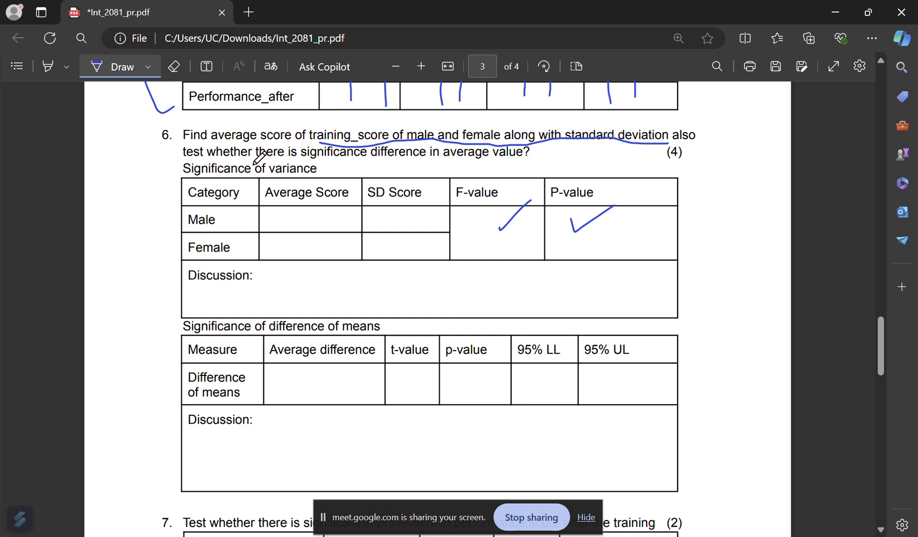
left_click_drag(253, 163, 410, 162)
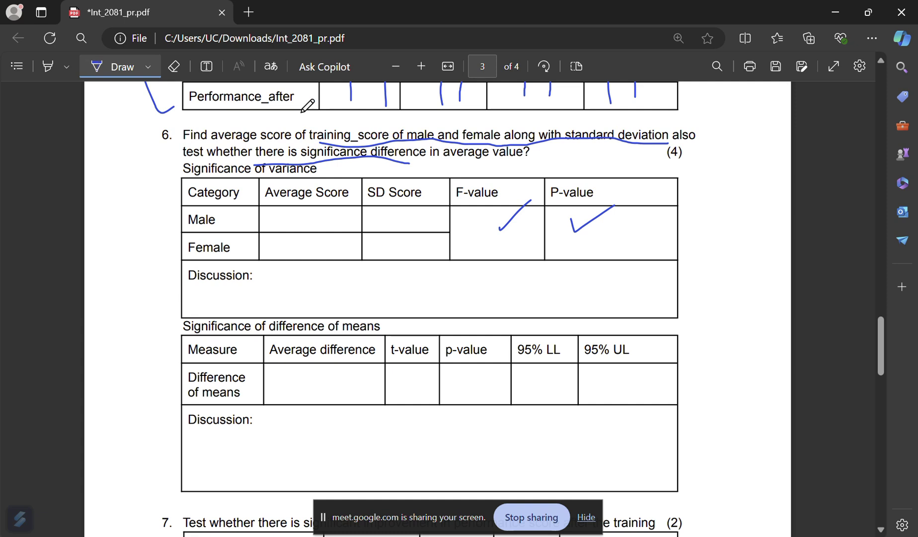
Erase the pen underlines and tick marks from question 6 and put the eraser away
left_click(173, 66)
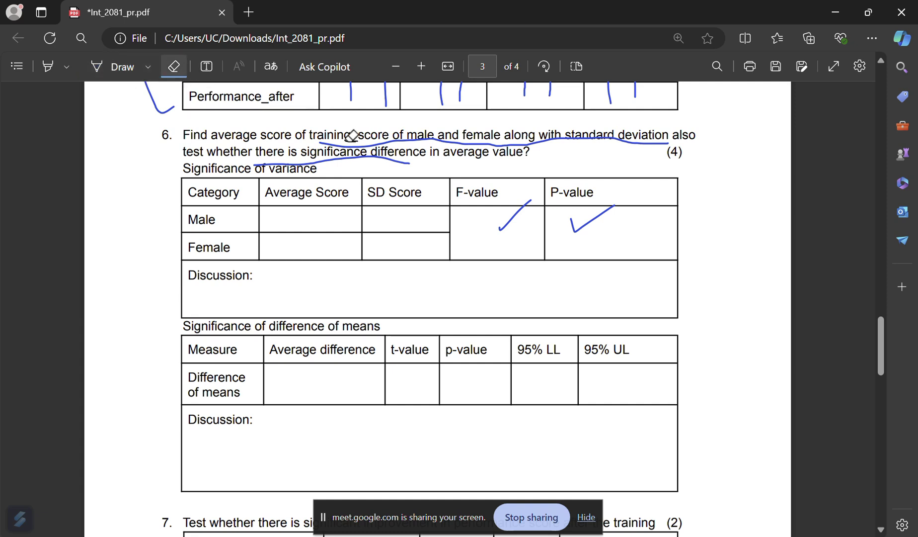
mouse_move(358, 132)
left_mouse_down()
mouse_move(493, 213)
mouse_move(571, 232)
mouse_move(587, 224)
mouse_move(570, 121)
left_mouse_up()
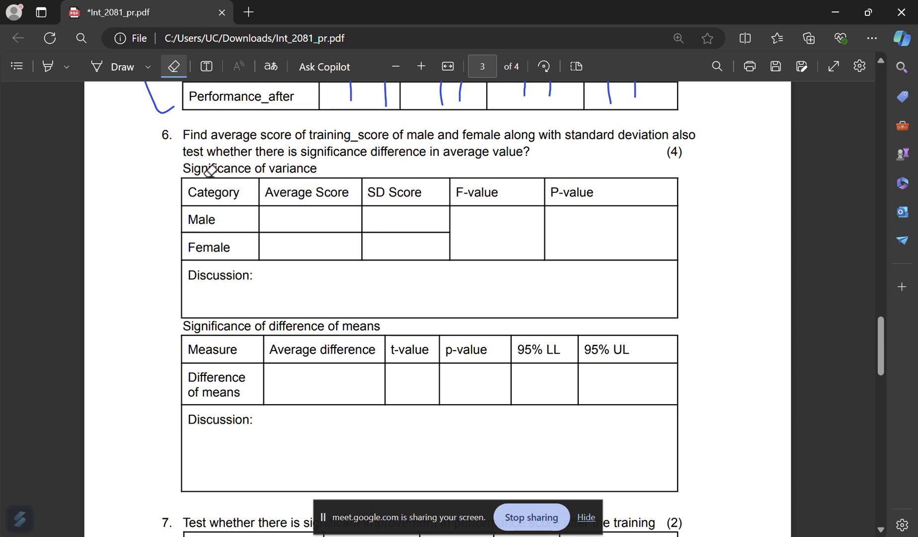
left_click(175, 70)
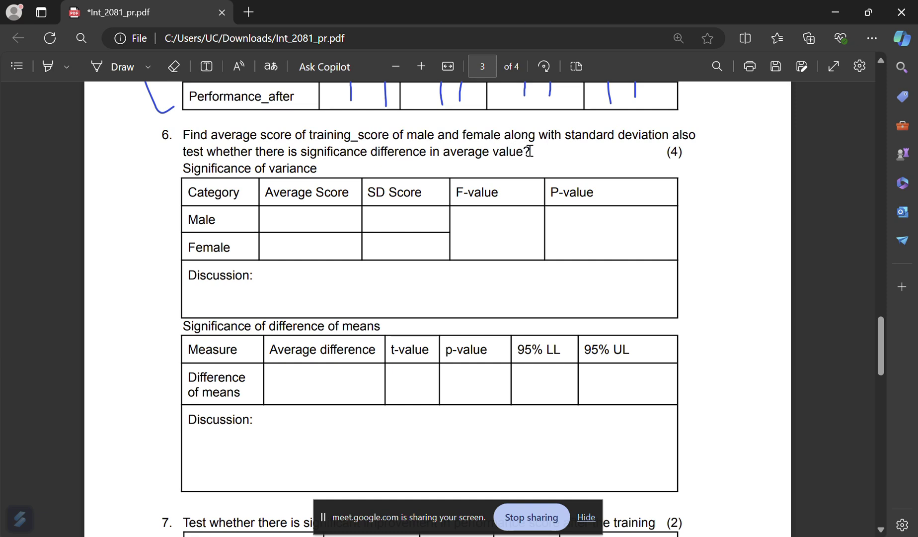
Switch to the employee performance.sav data in IBM SPSS Statistics and start an Independent-Samples T Test for question 6
left_click_drag(533, 152, 343, 135)
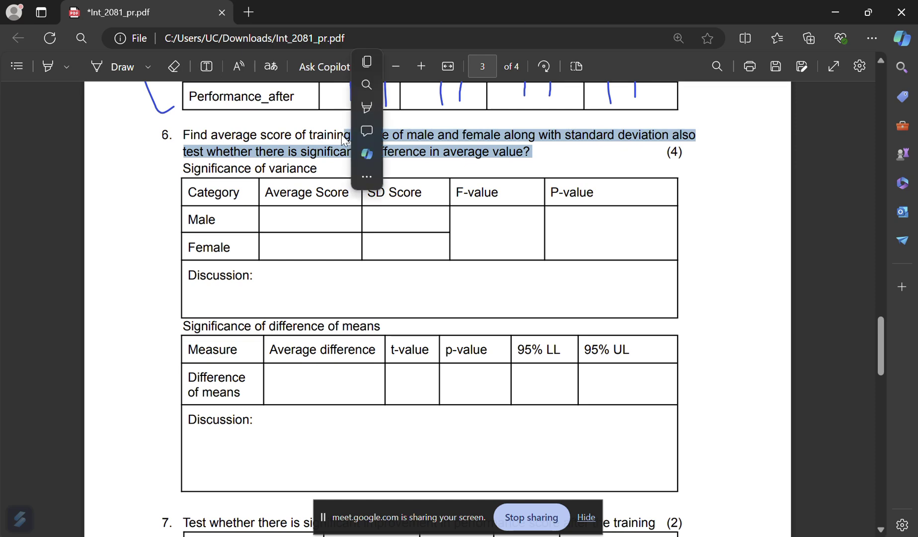
left_click(583, 164)
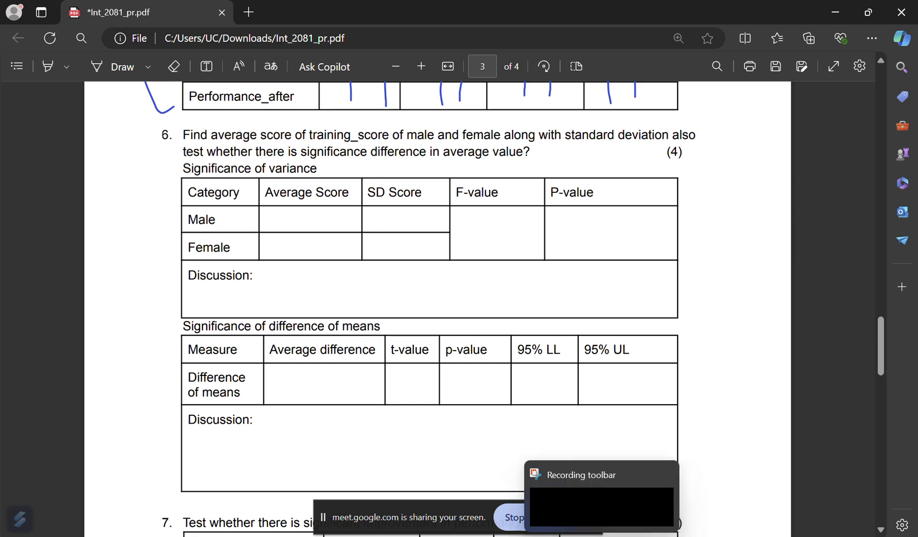
mouse_move(570, 536)
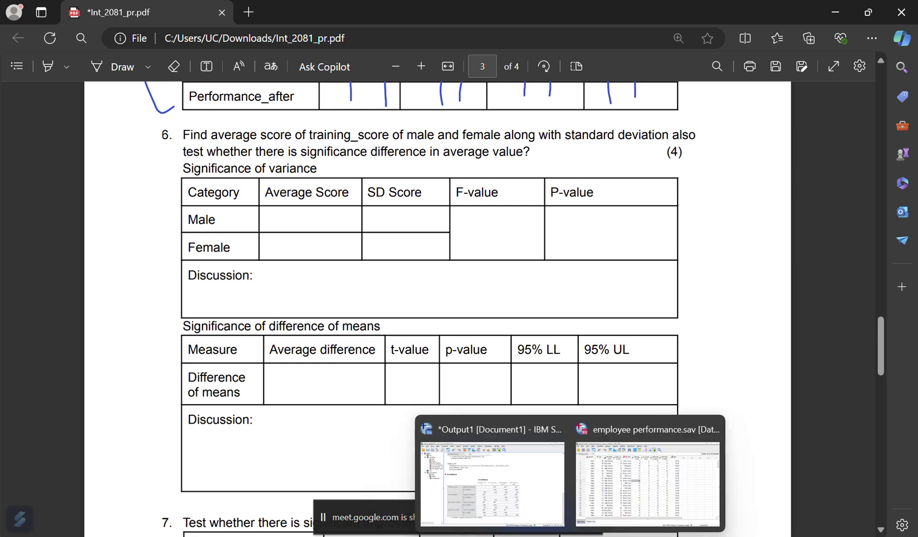
left_click(609, 503)
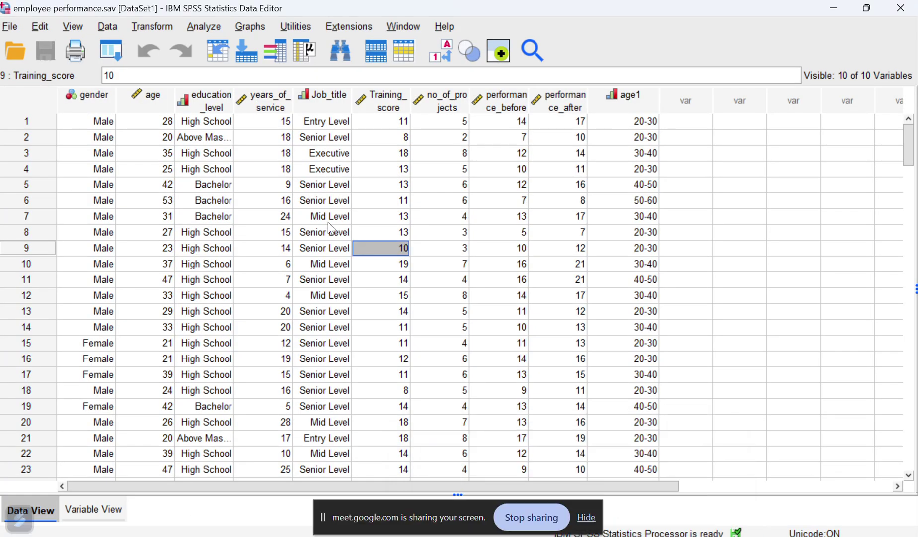
left_click(215, 31)
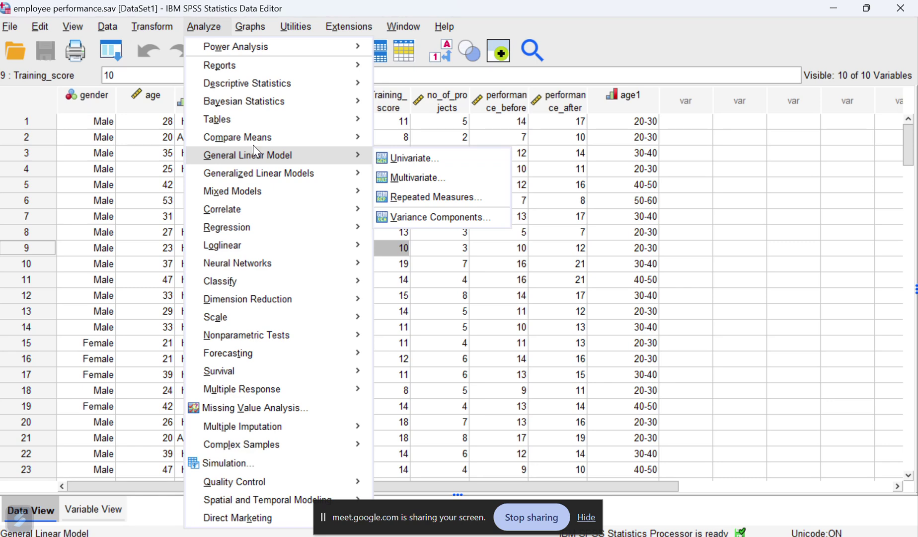
mouse_move(254, 141)
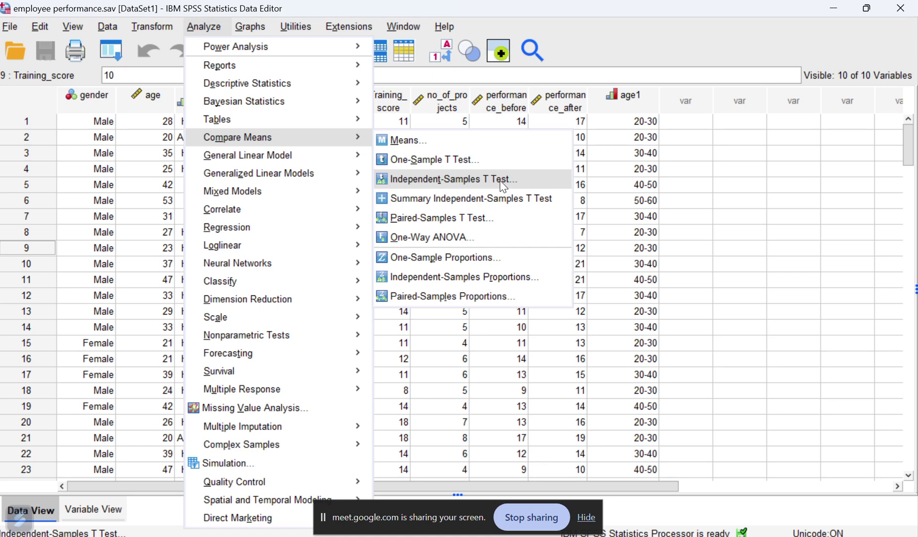
left_click(463, 184)
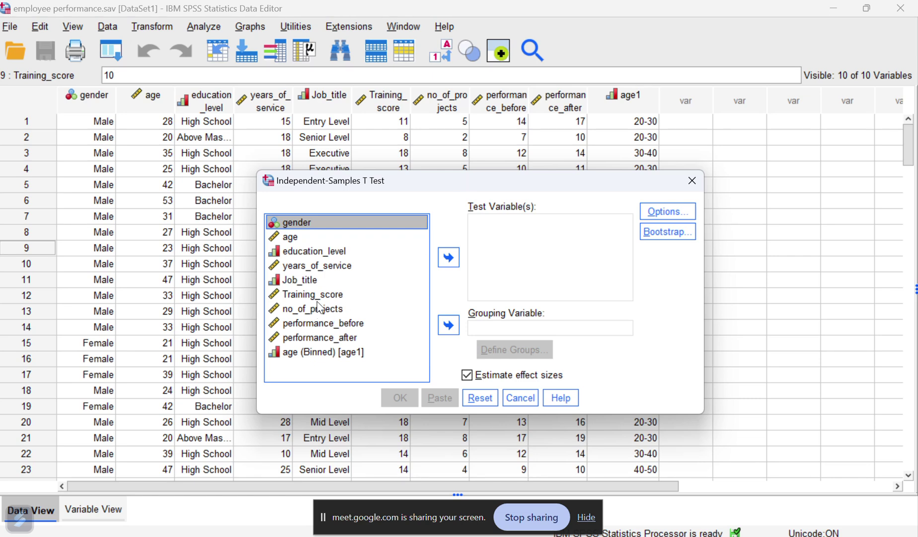
Assign Training_score as the test variable and gender as the grouping variable of the T test
left_click(316, 296)
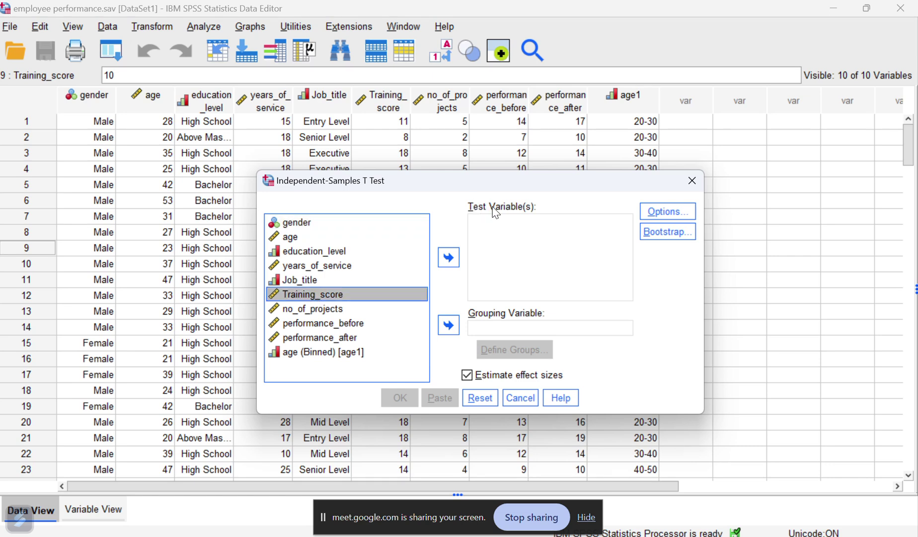
left_click(449, 257)
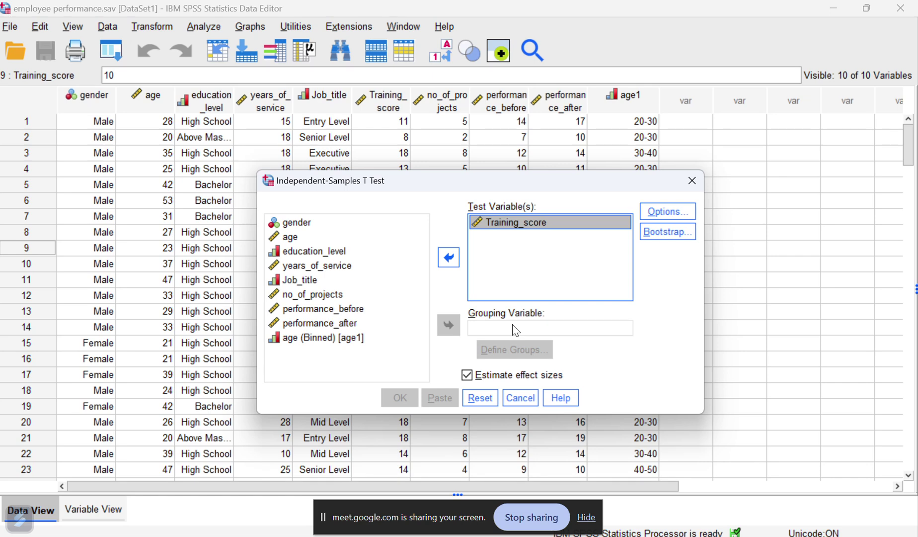
left_click(293, 224)
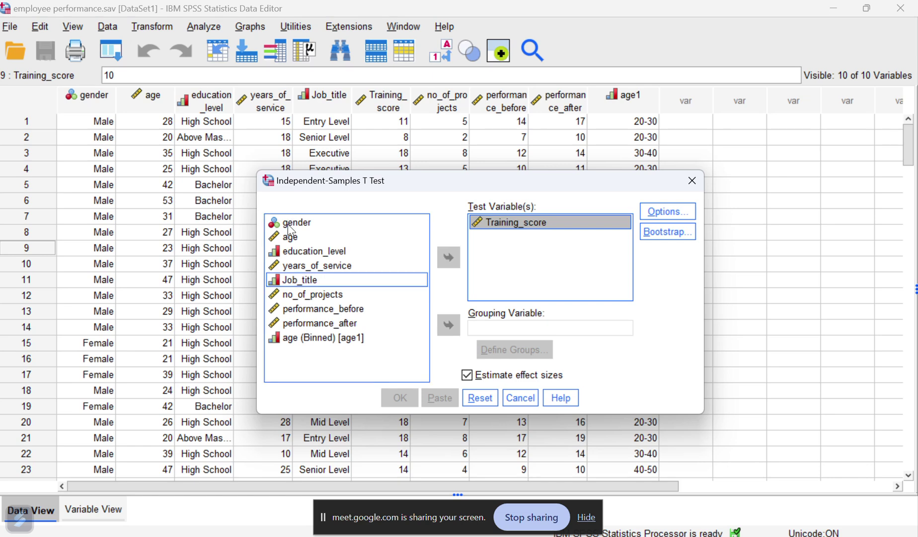
left_click(449, 325)
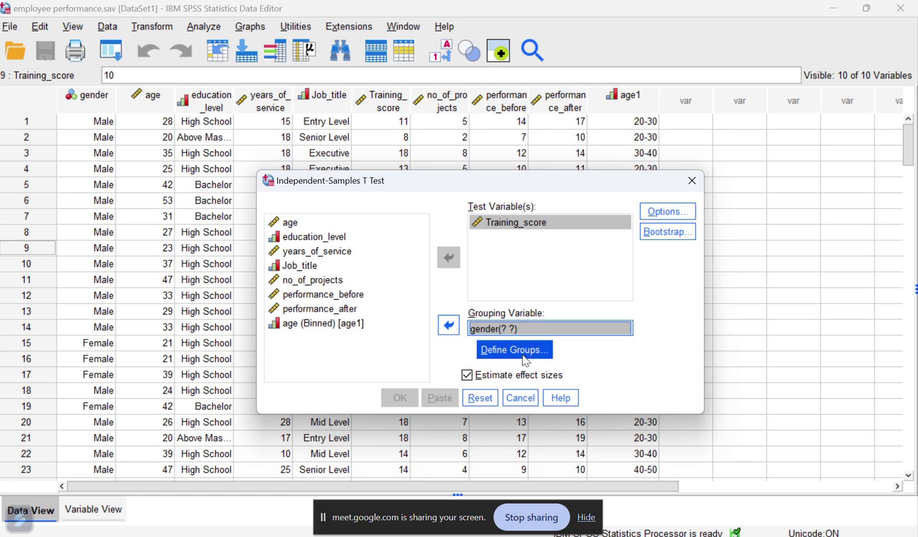
Define the gender groups by specified values, with Group 1 as 1 and Group 2 as 2
left_click(504, 350)
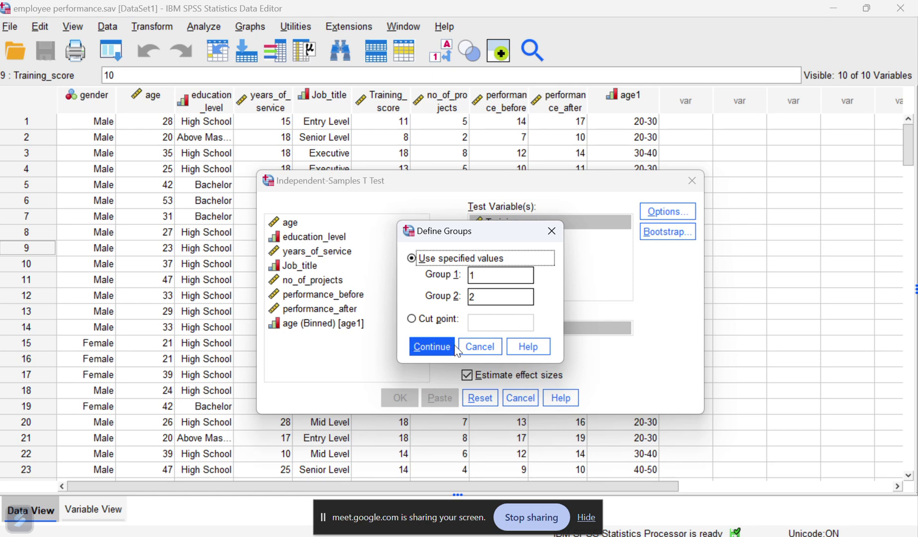
left_click(430, 347)
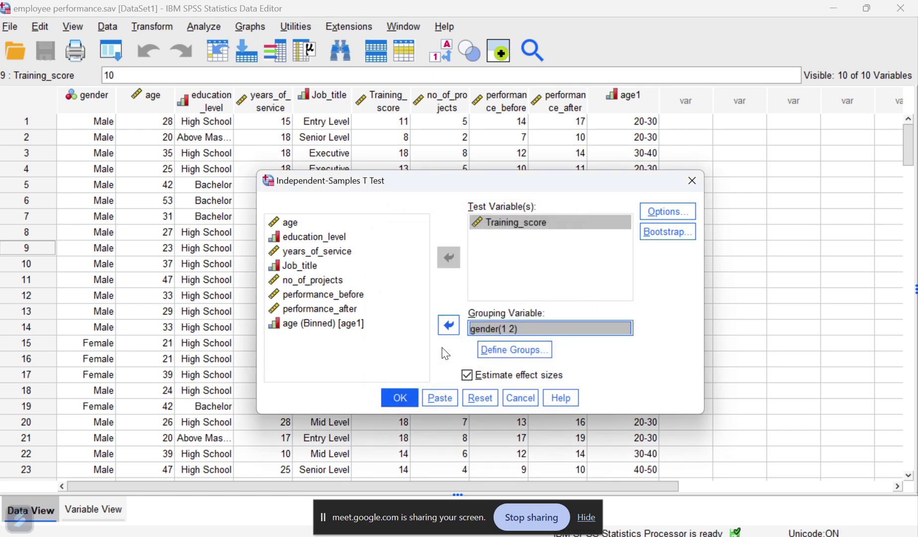
left_click(517, 336)
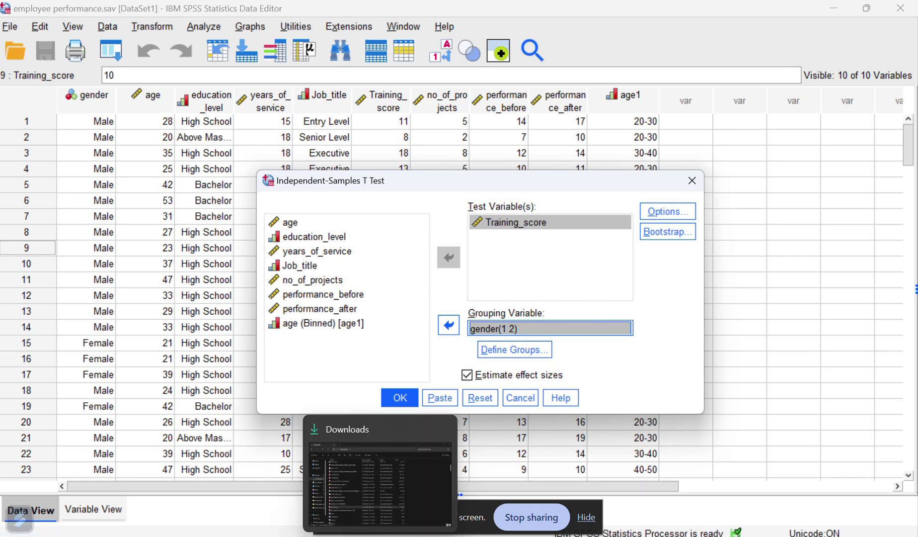
Check the phrase "training_score of male and female" in question 6 of the PDF and return to the T test setup in SPSS
left_click(412, 535)
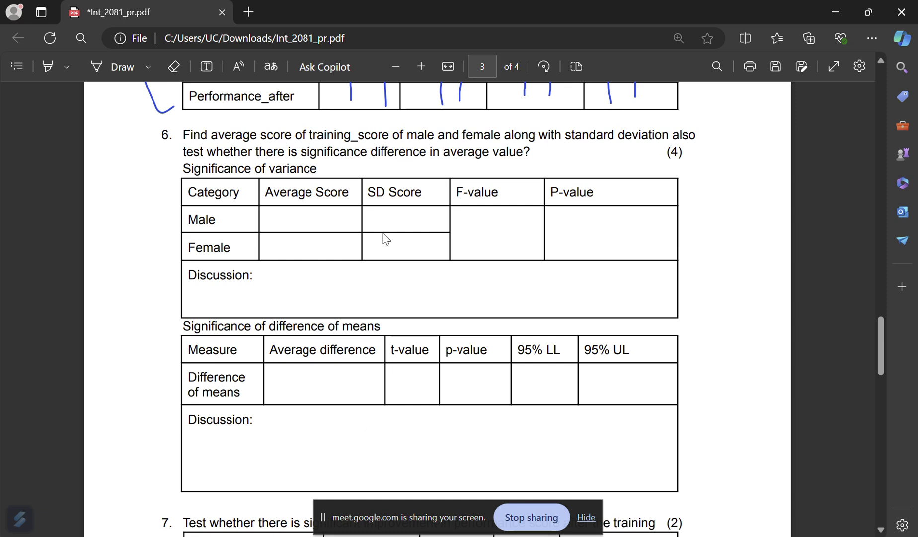
left_click_drag(311, 134, 500, 131)
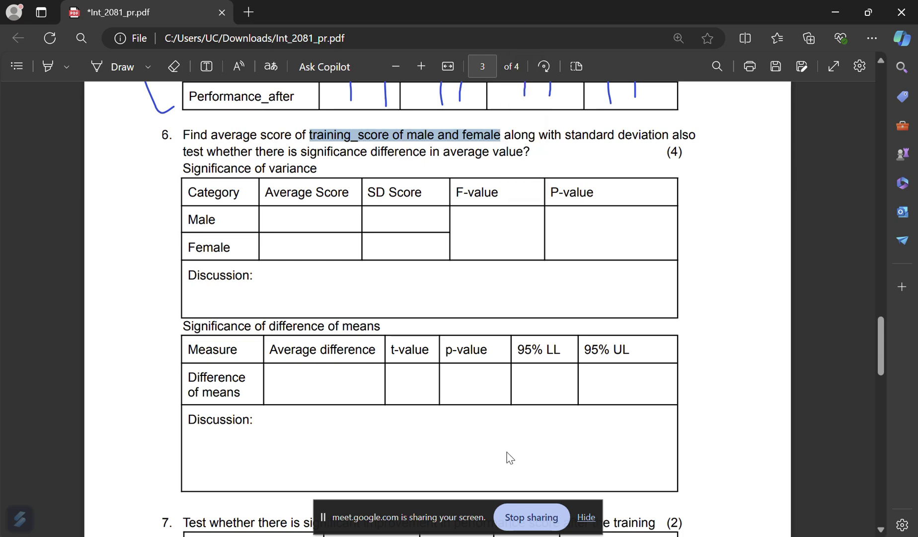
mouse_move(571, 535)
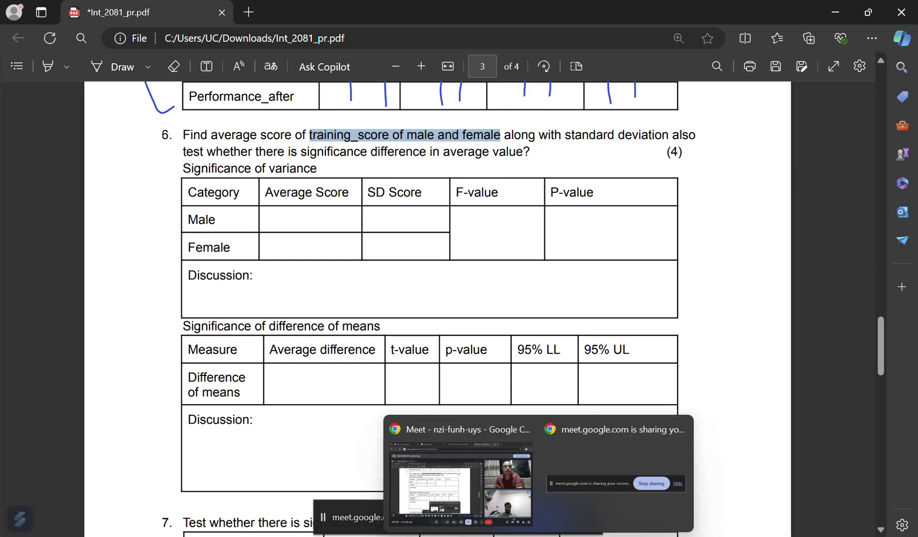
left_click(609, 523)
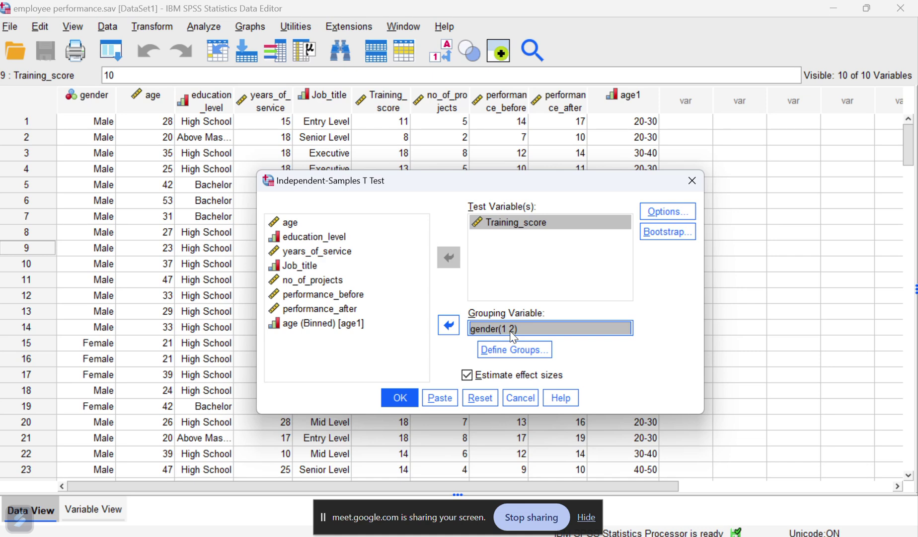
Run the independent-samples T test and compare its output with the answer tables of question 6 in the PDF
left_click(396, 404)
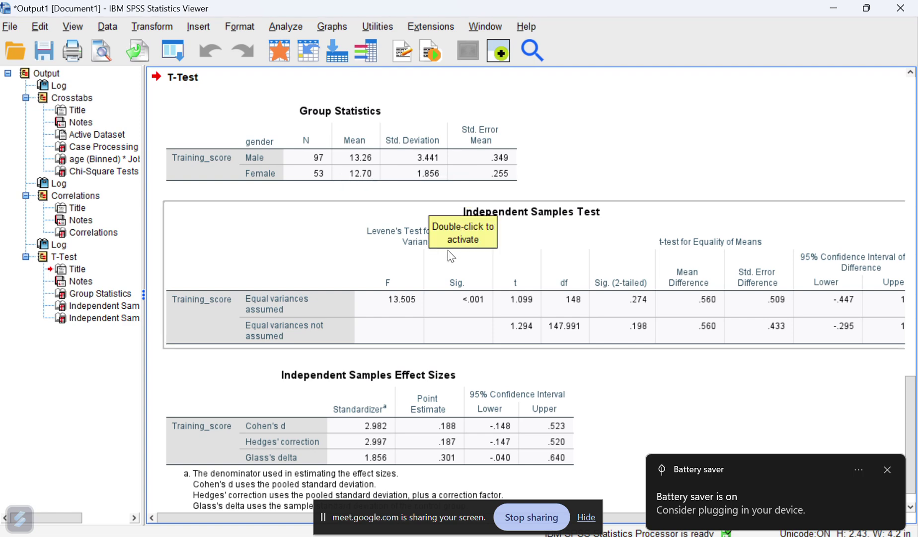
left_click(893, 470)
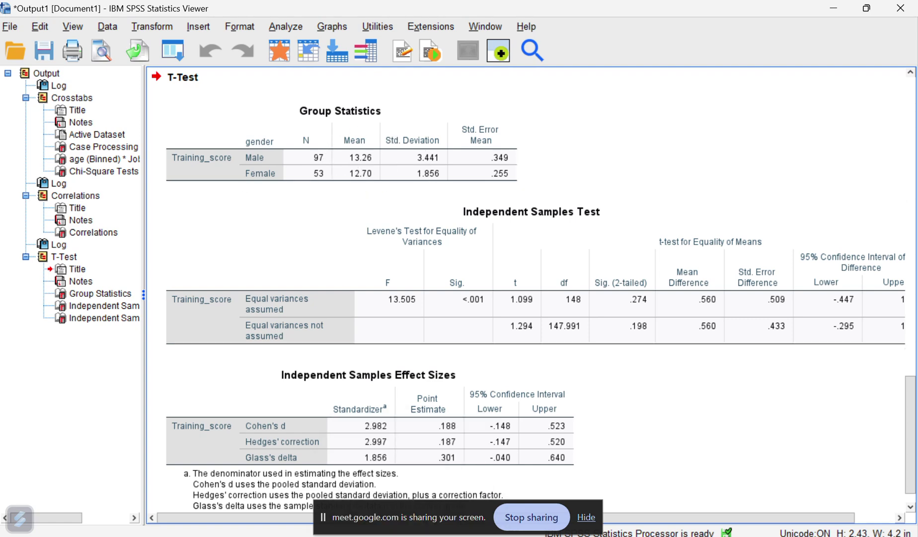
key("alt+Tab")
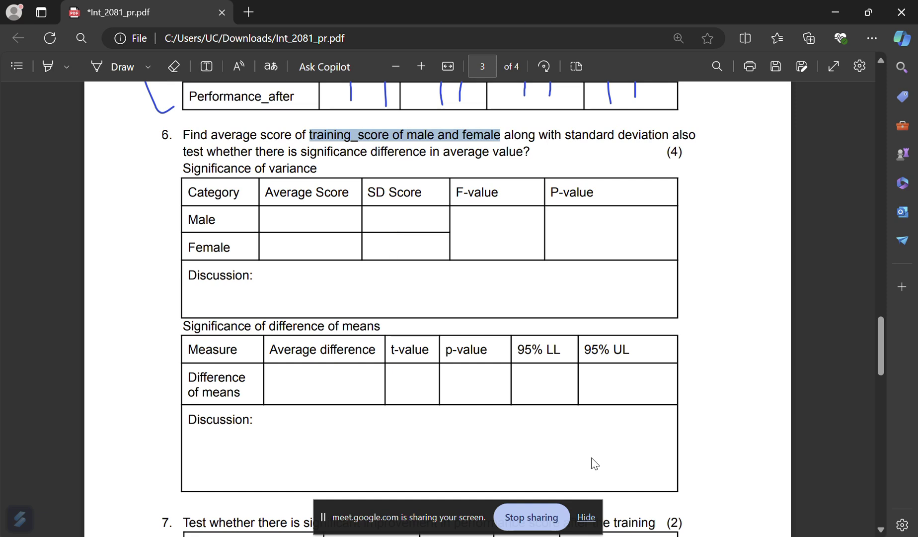
mouse_move(571, 534)
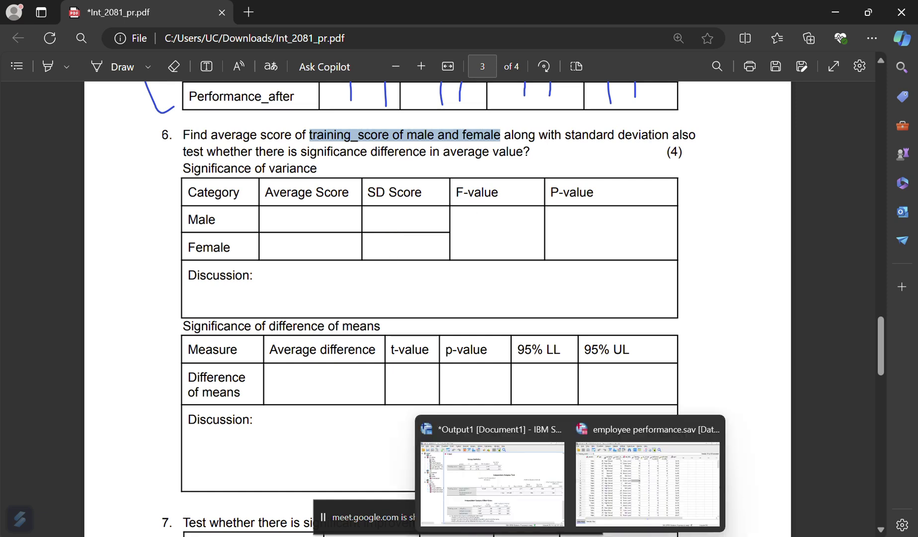
left_click(539, 511)
left_click(312, 338)
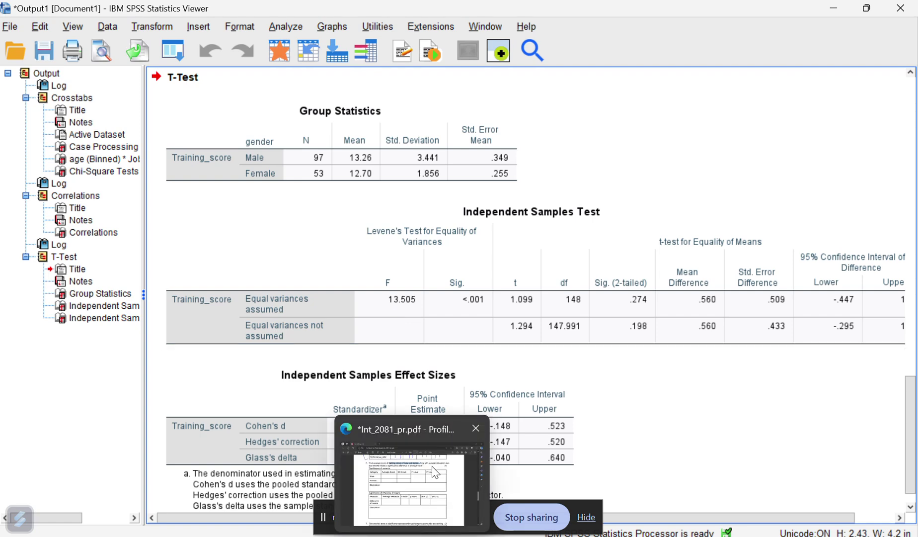
Switch to Int_2081_pr.pdf and add the text <0.001 in the P-value cell of question 6's Significance of variance table
left_click(435, 472)
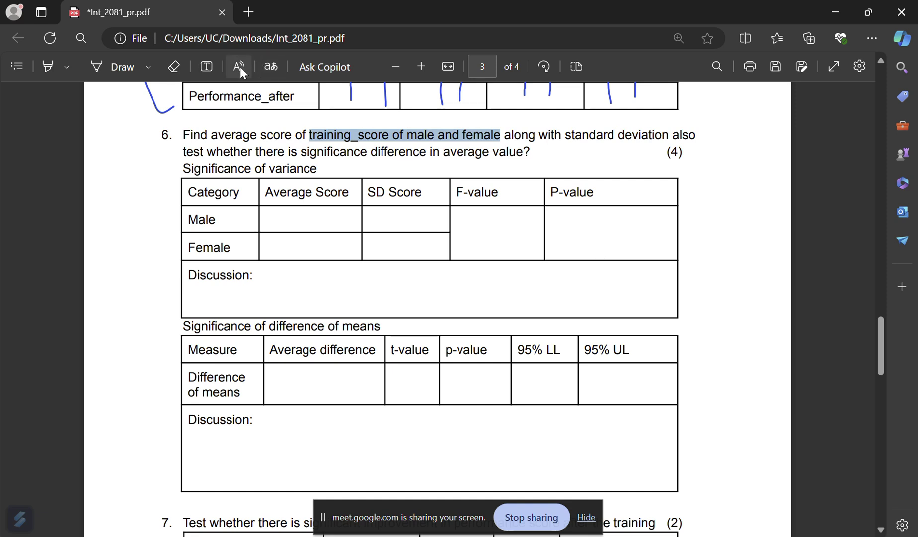
left_click(205, 70)
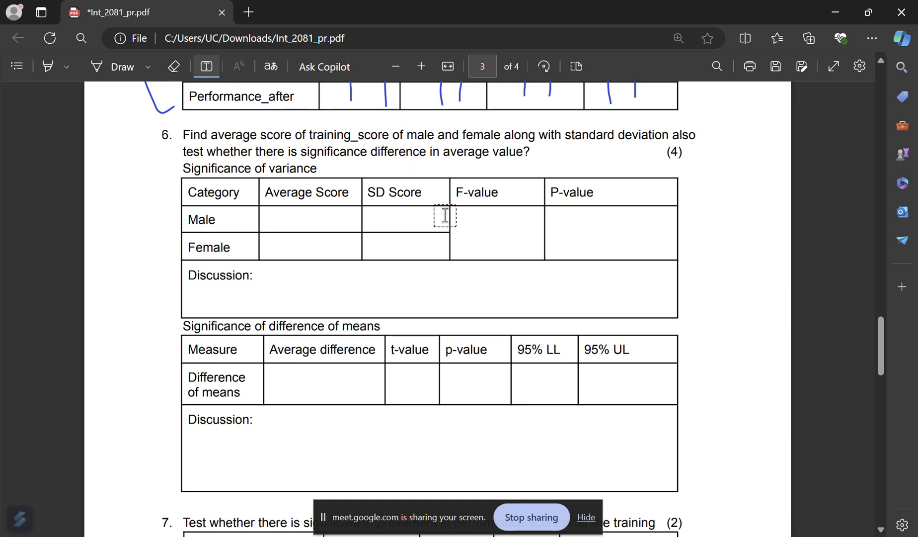
left_click(583, 230)
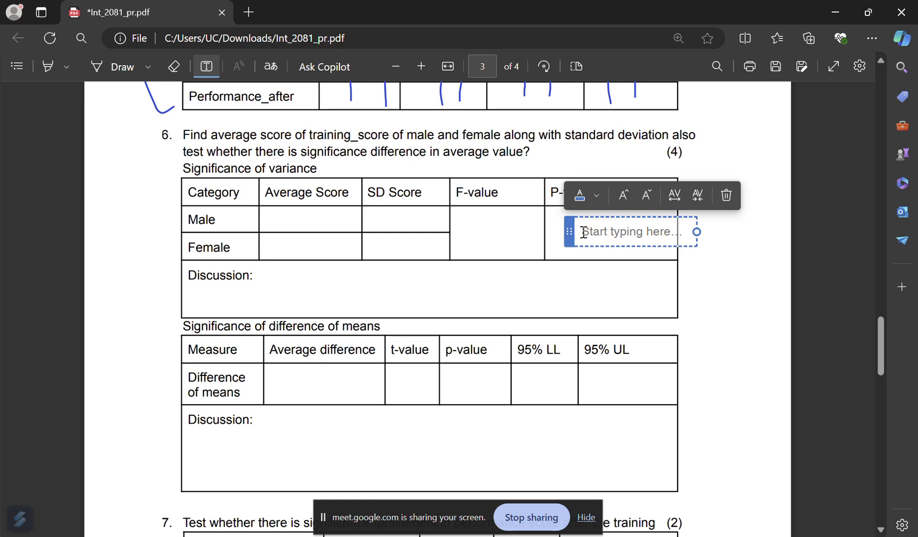
type("<0")
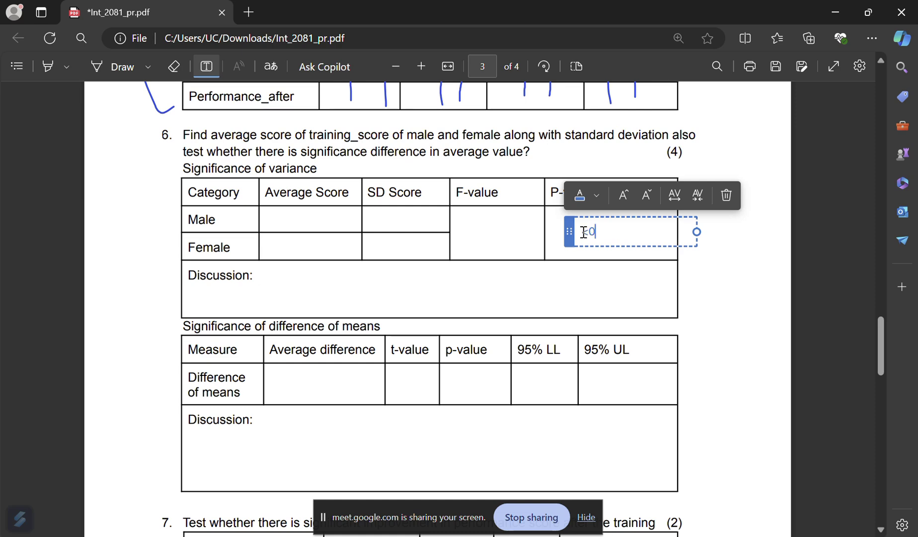
type(".001")
left_click(741, 312)
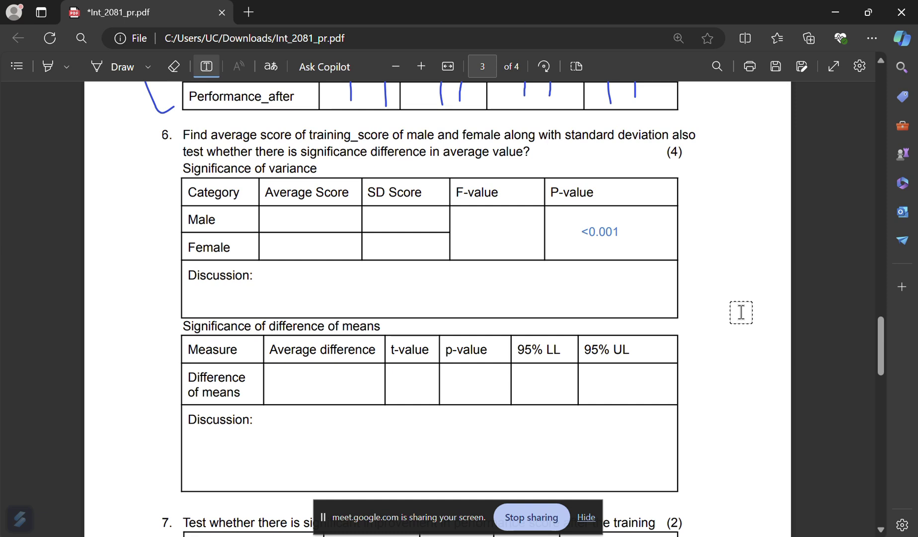
Add a text note "Alternative hypothesis is accepted." in the Discussion row of the Significance of variance table
left_click(267, 279)
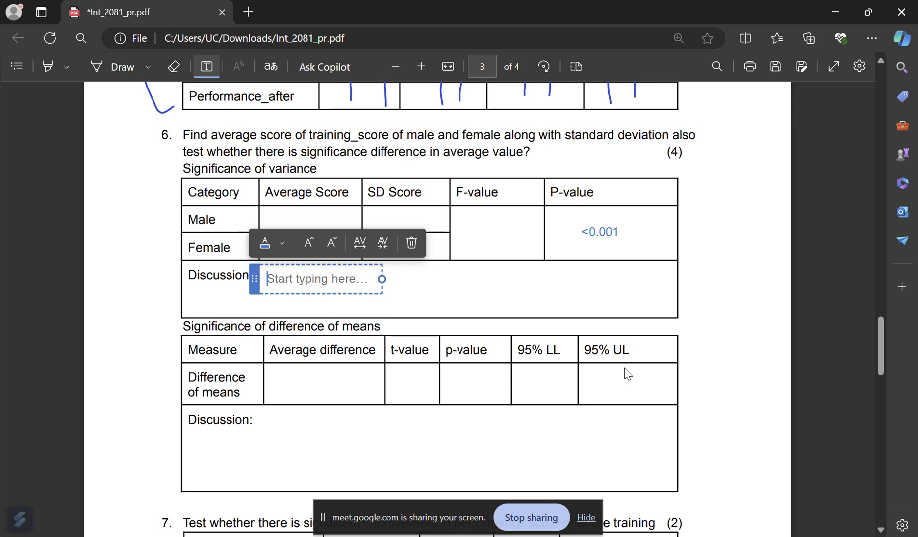
type("Th")
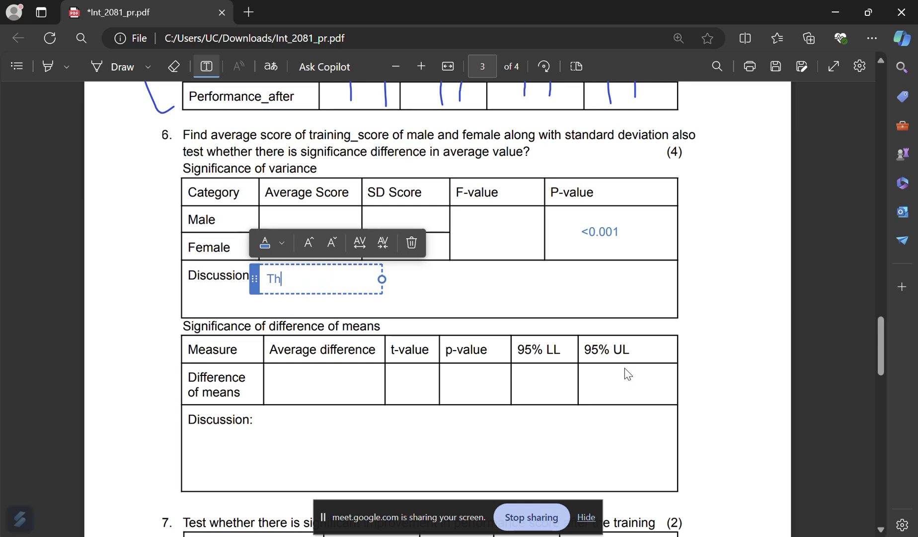
key("BackSpace")
key("BackSpace")
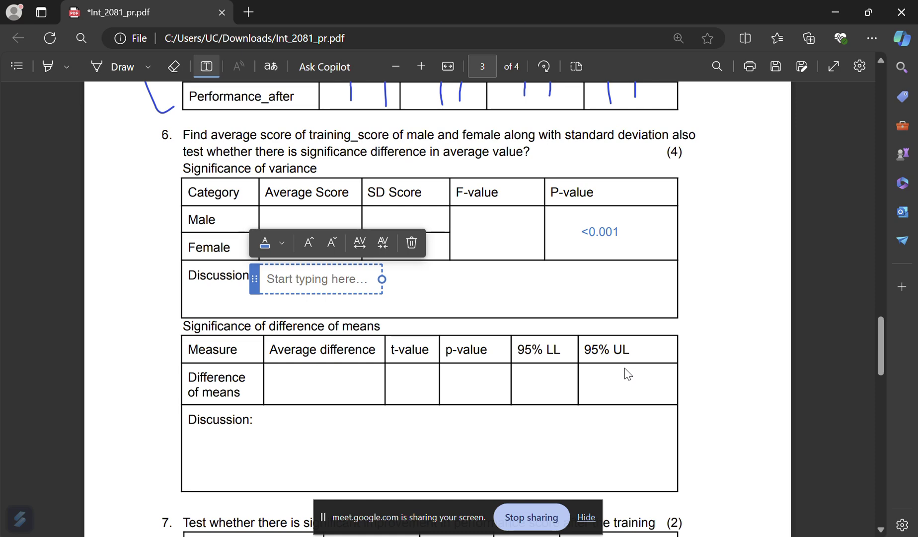
type("Alternative hypothesis a")
key("BackSpace")
type("is ")
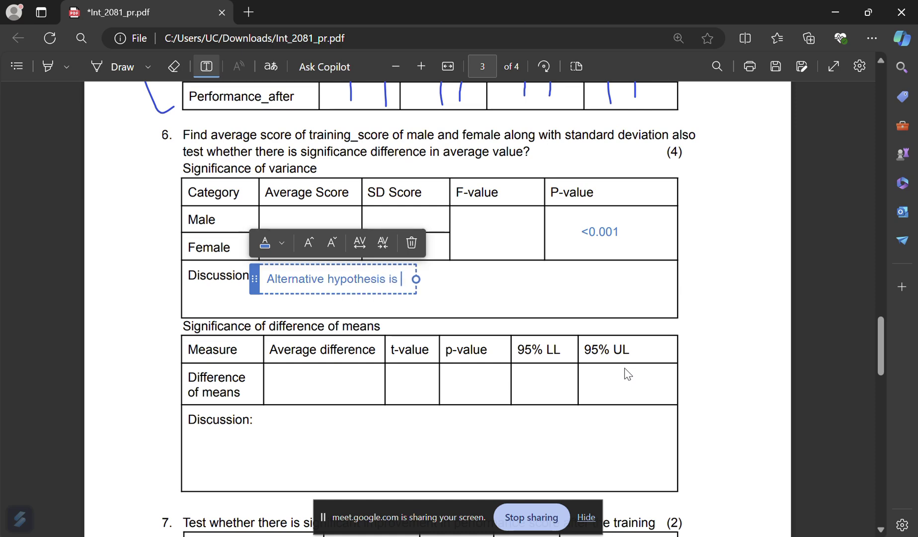
type("accepted")
key("BackSpace")
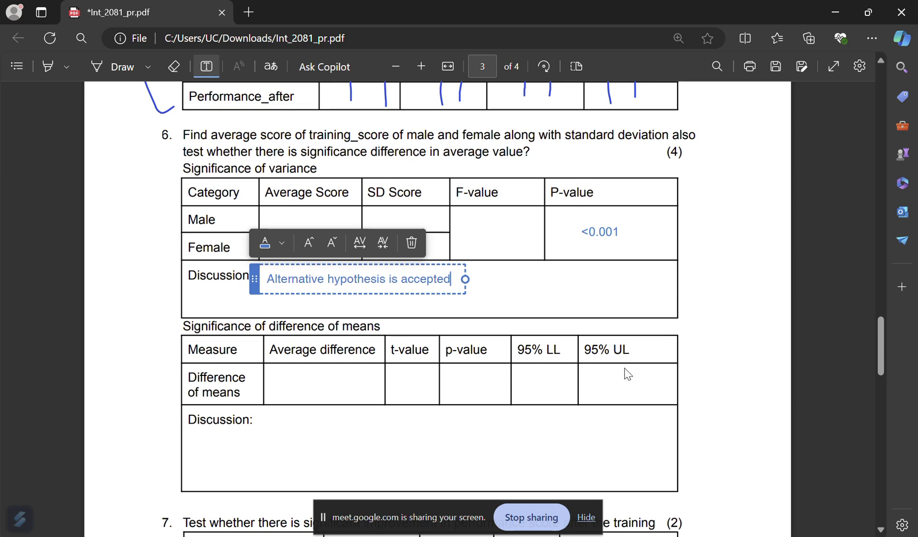
type(".")
Extend the variance discussion note with the sentence "Variances are not equal."
type("Varianc")
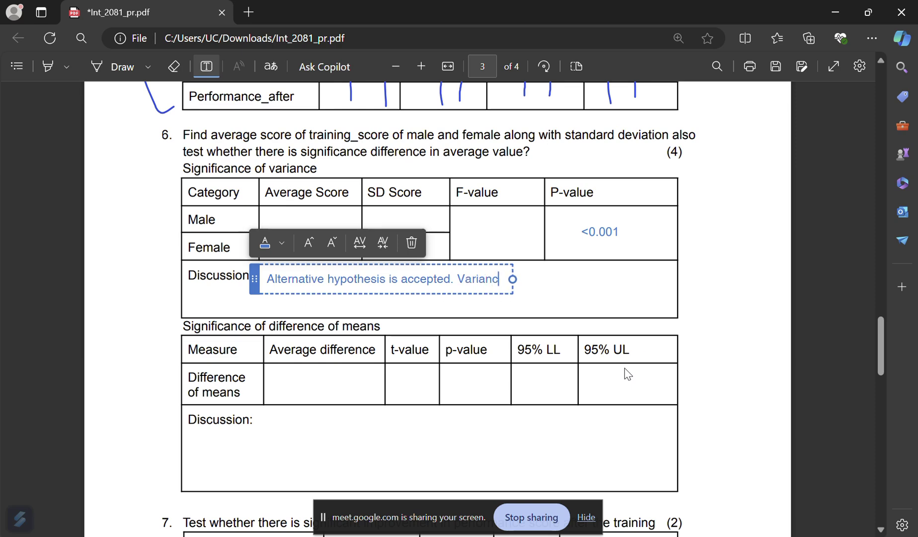
type("es a")
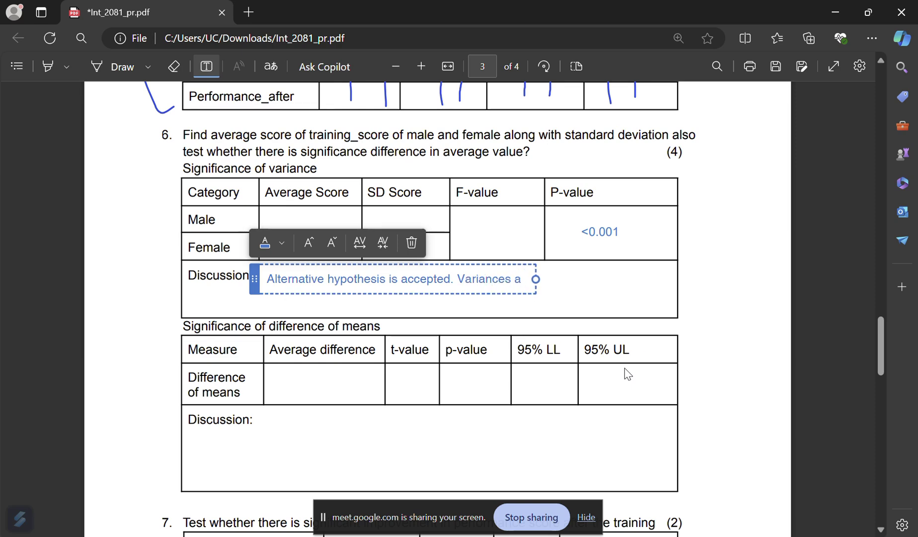
type("re")
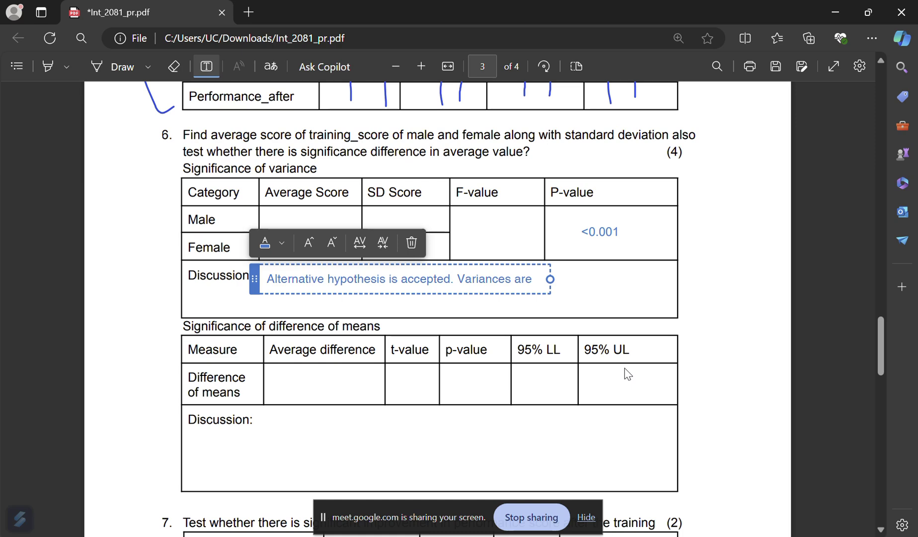
type(" not equal")
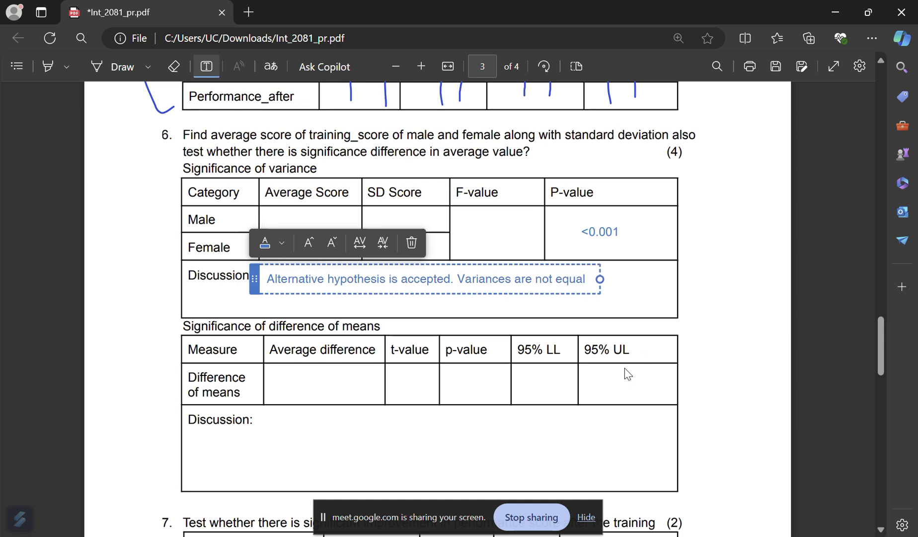
type(".")
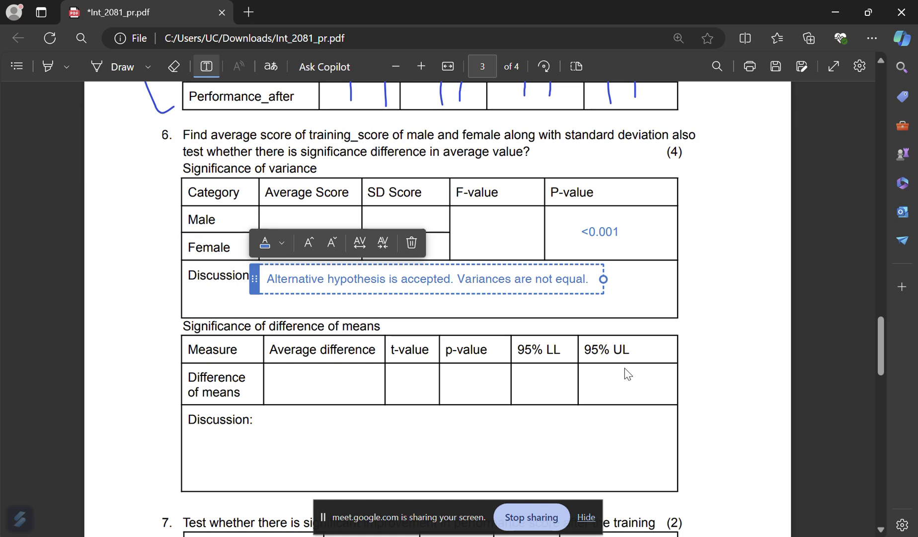